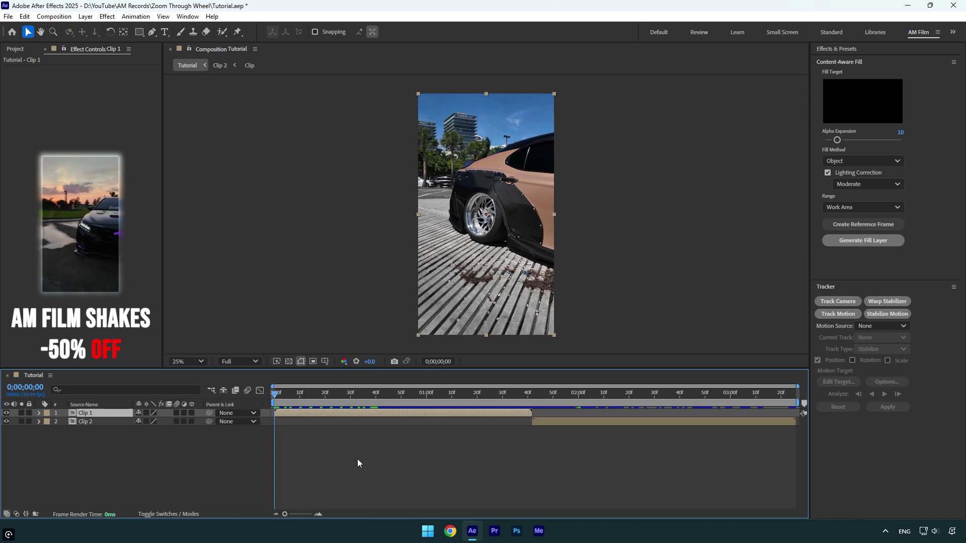
Step: Slide Clip 2 to start at 0;00;00;42 and split Clip 1 there with Ctrl+Shift+D
left_click_drag(352, 400, 533, 400)
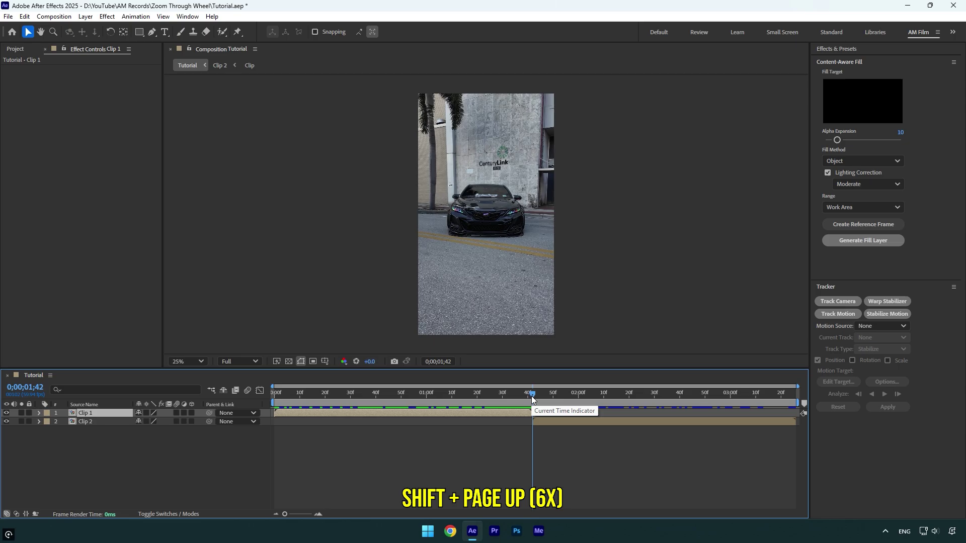
key("shift+Page_Up")
key("shift+Page_Up")
key("shift+Page_Up")
key("shift+Page_Up")
key("shift+Page_Up")
key("shift+Page_Up")
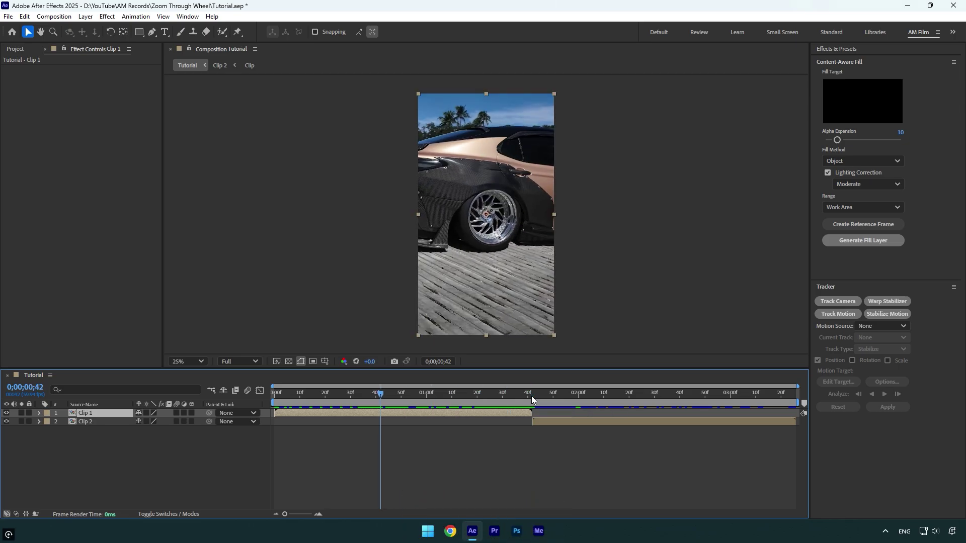
left_click_drag(628, 425, 481, 425)
left_click(386, 414)
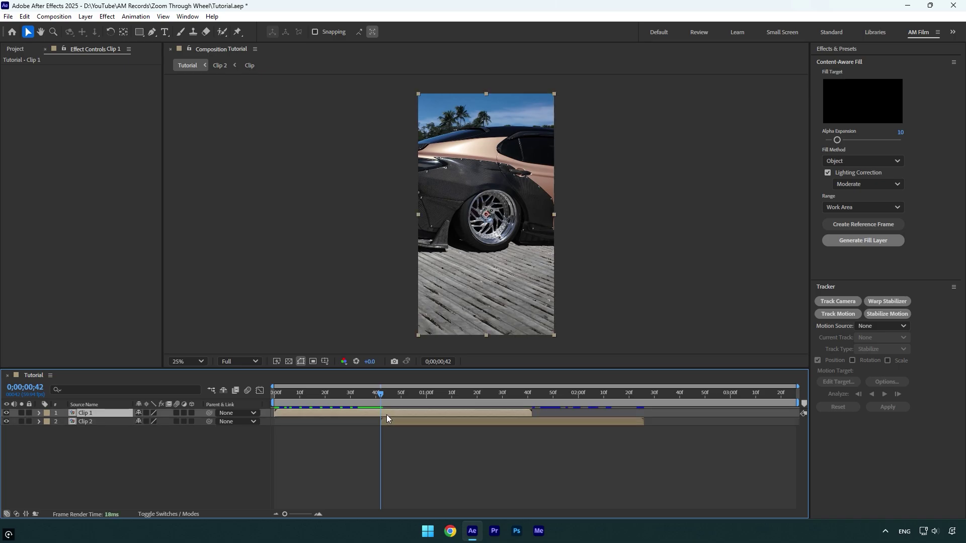
key("ctrl+shift+d")
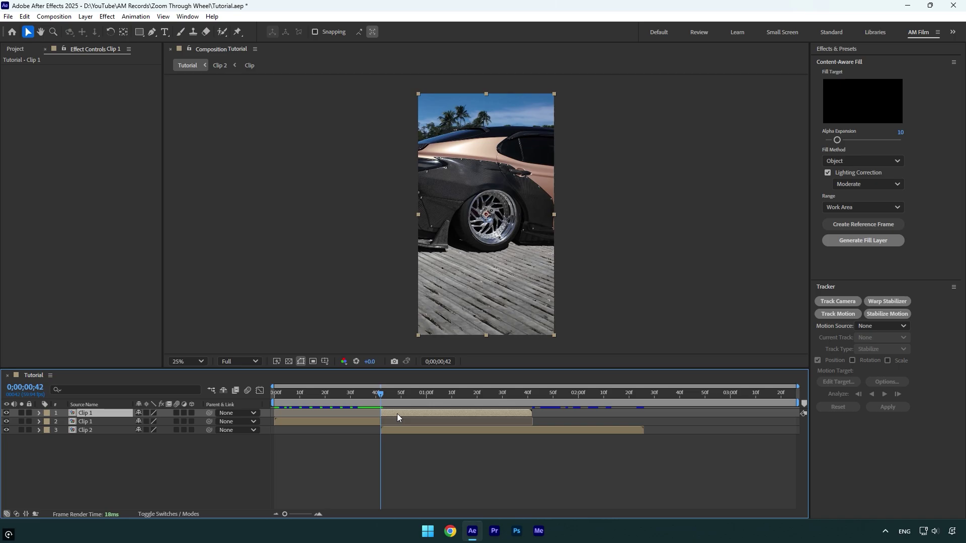
Step: Freeze the later Clip 1 part on its current frame and scrub to confirm it holds
right_click(397, 413)
mouse_move(483, 167)
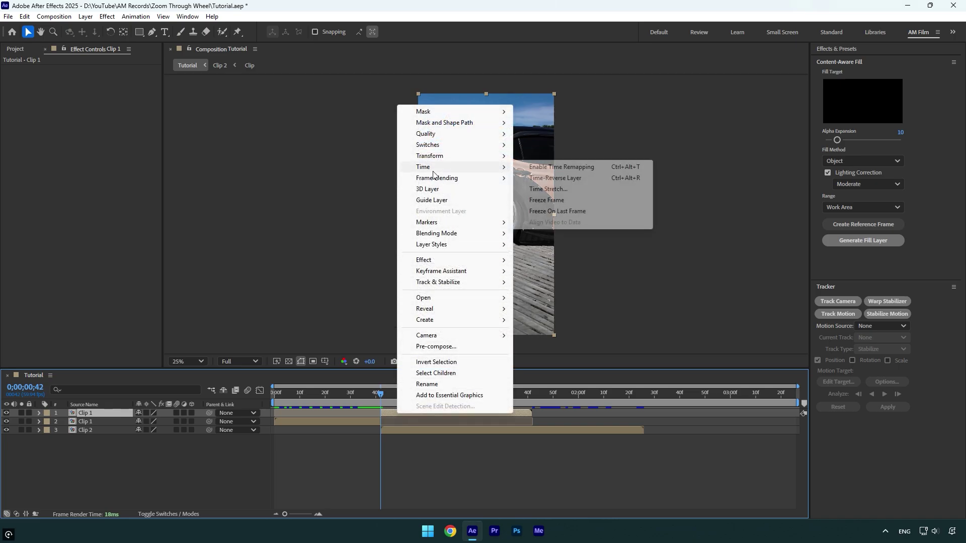
left_click(544, 200)
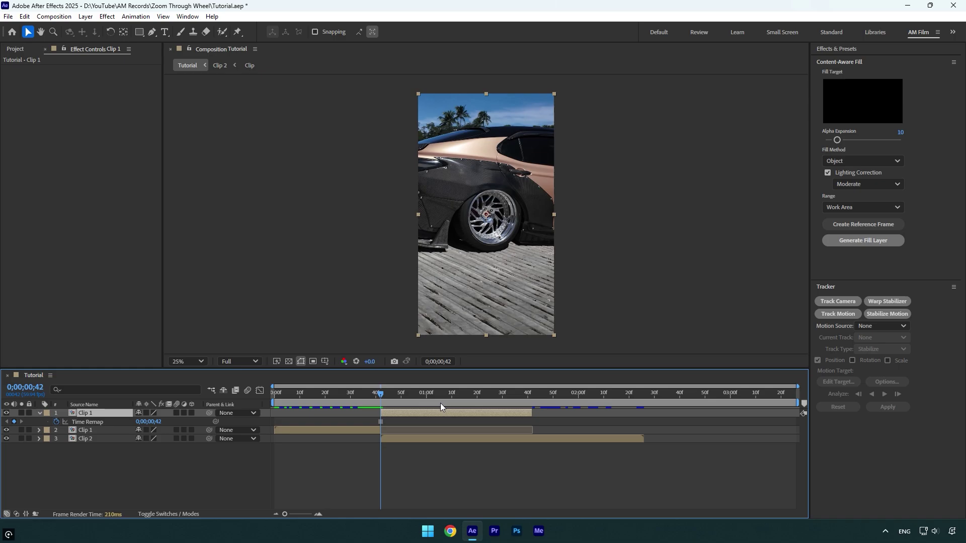
left_click_drag(376, 396, 449, 394)
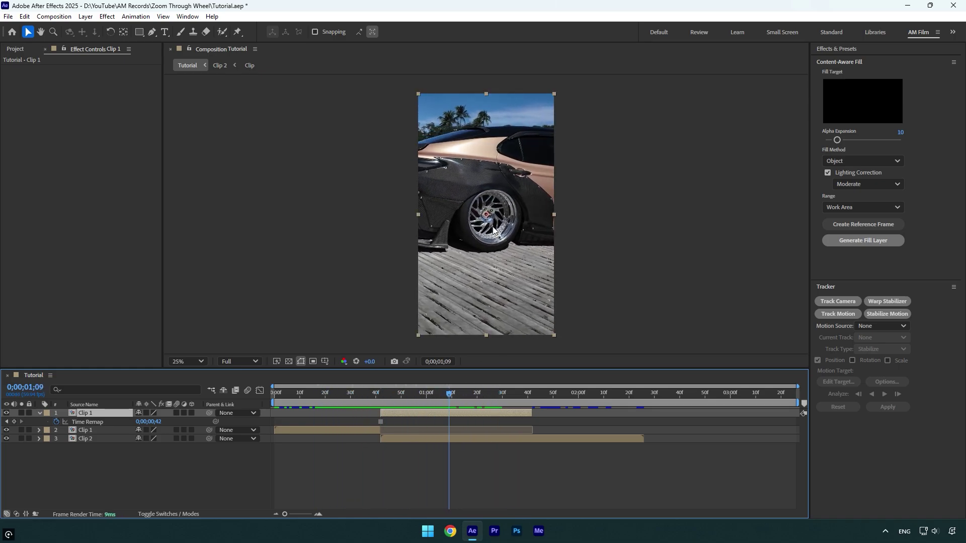
Step: Apply the Mocha AE effect to the frozen Clip 1 via effect search
key("ctrl+space")
type("mocha")
key("Return")
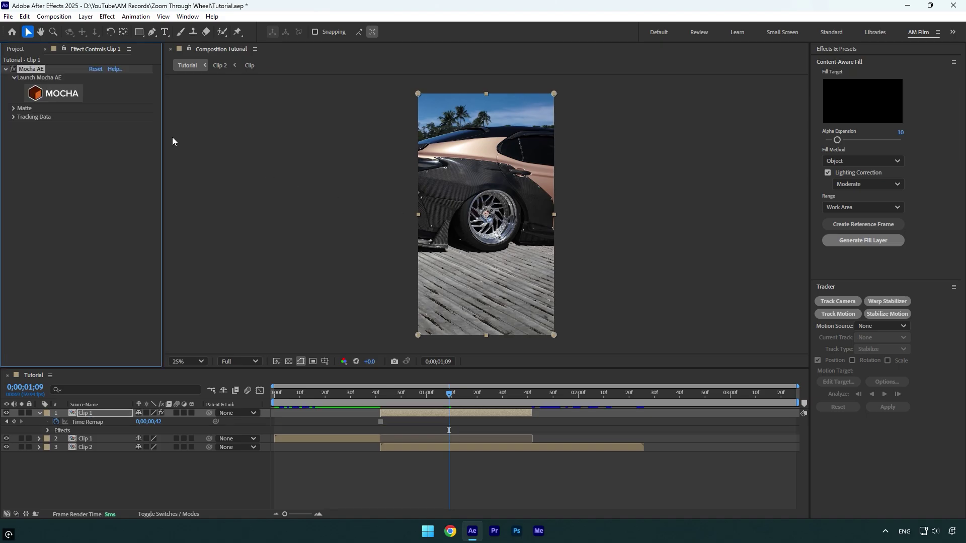
Step: Launch Mocha AE, draw an ellipse X-spline around the wheel, fit it to the tire, and save
left_click(60, 95)
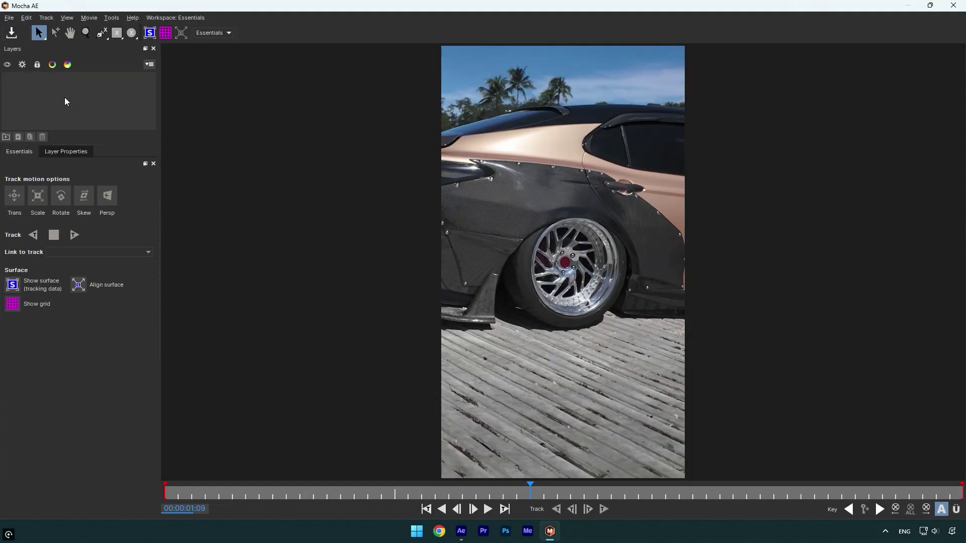
left_click(131, 33)
scroll(569, 259, "up", 3)
left_click_drag(442, 116, 695, 403)
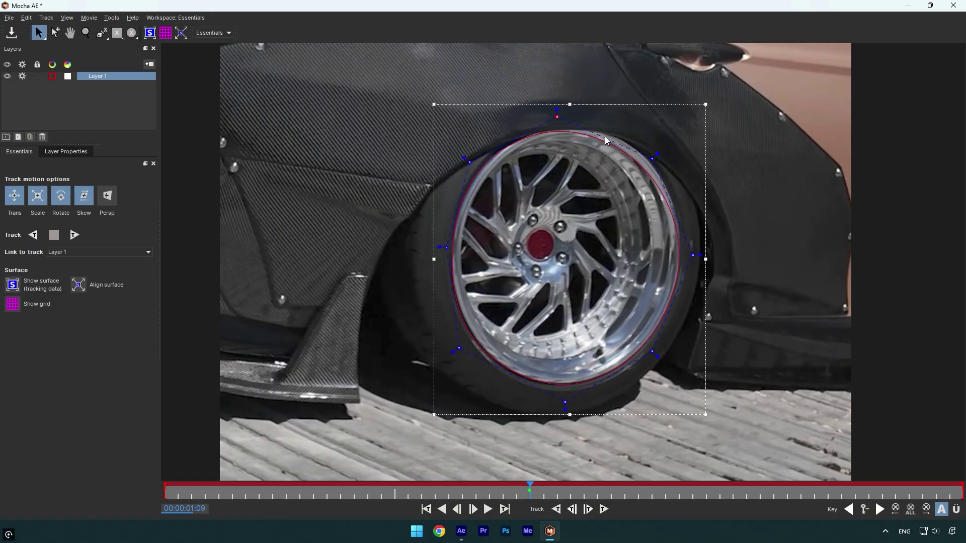
left_click_drag(654, 157, 664, 145)
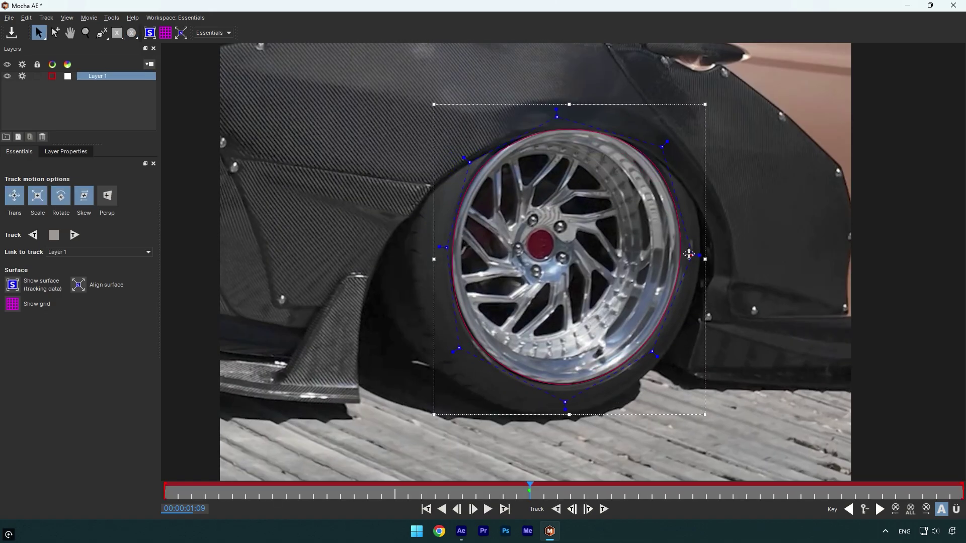
left_click(11, 32)
Step: Close Mocha and create After Effects masks from the wheel shape in the Matte options
left_click(954, 5)
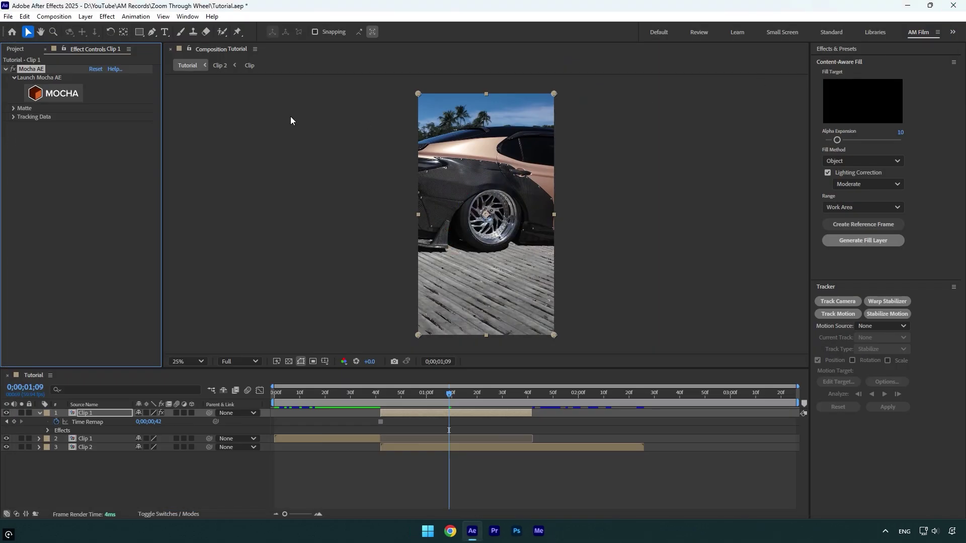
left_click(14, 109)
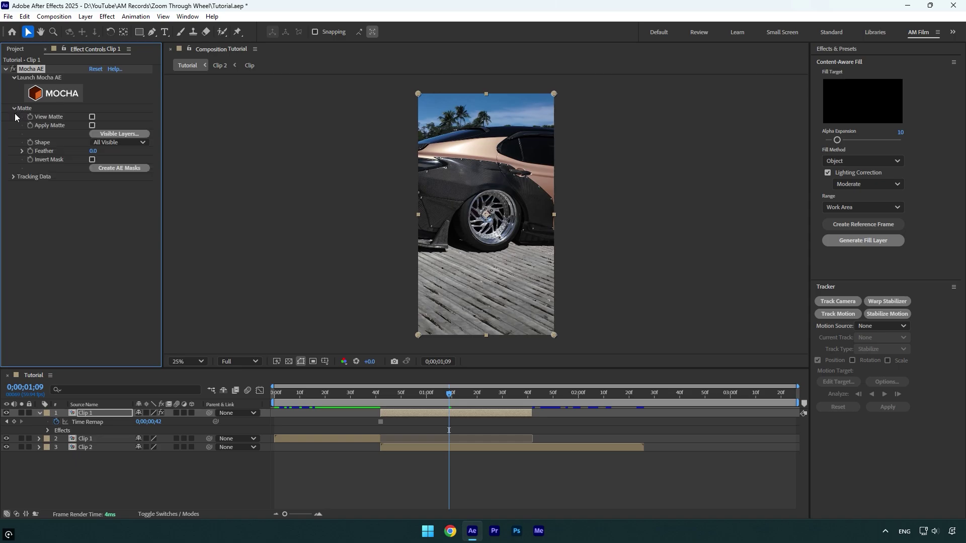
left_click(116, 167)
Step: Duplicate the masked Clip 1, rename the top copy 'Zoom', and set its mask to Subtract
left_click(88, 412)
key("ctrl+d")
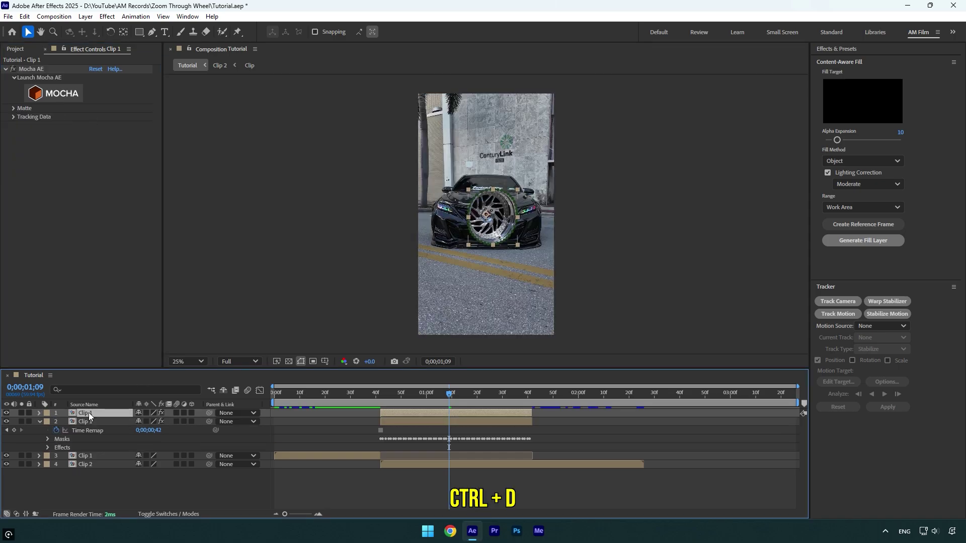
key("Return")
type("Zoom")
key("Return")
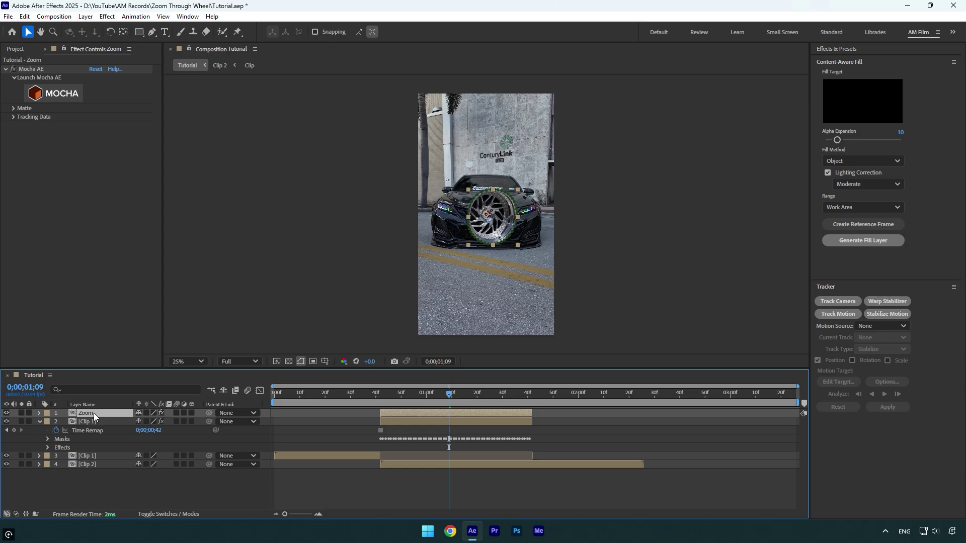
key("m")
left_click(150, 422)
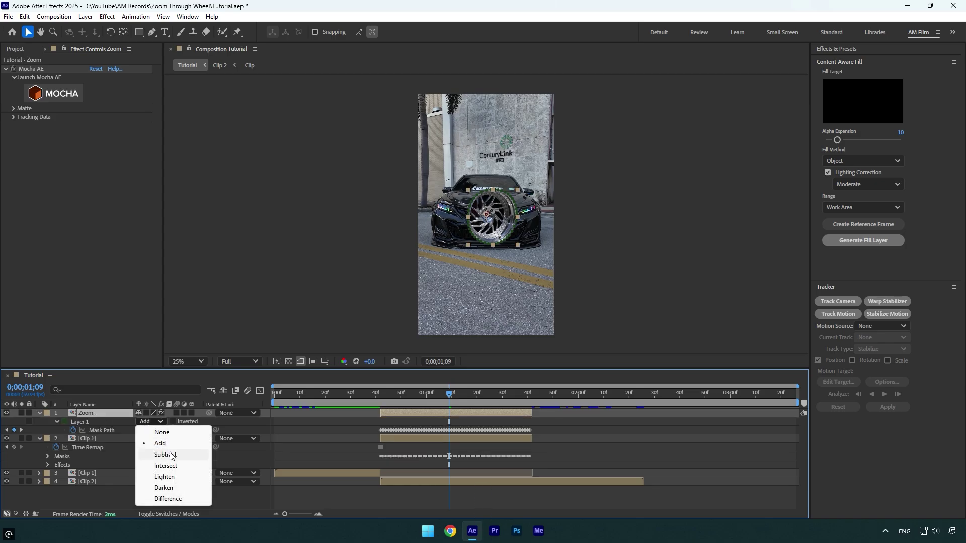
left_click(170, 455)
Step: Rename the second copy 'Wheel only', hide it, and collapse both layers' properties
left_click(91, 439)
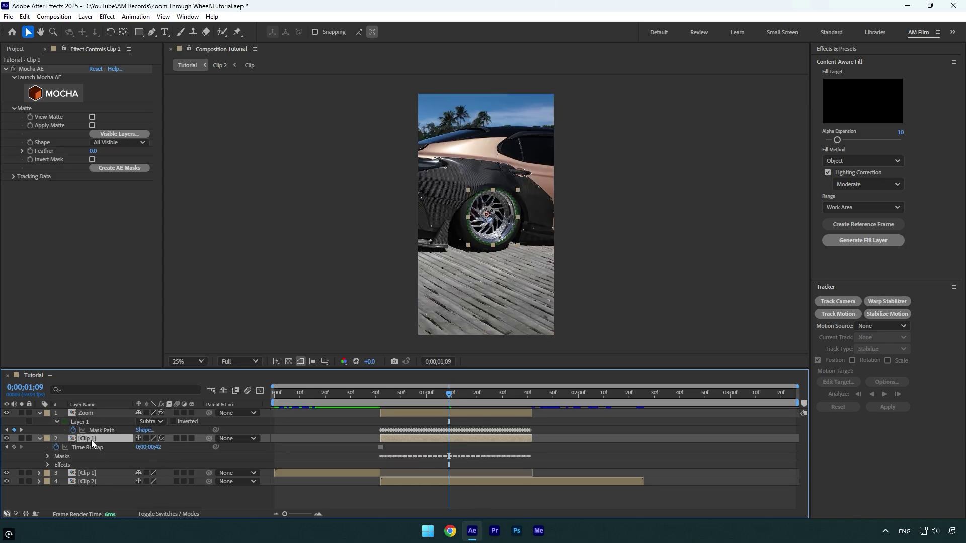
key("Return")
type("Wheel only")
key("Return")
left_click(6, 438)
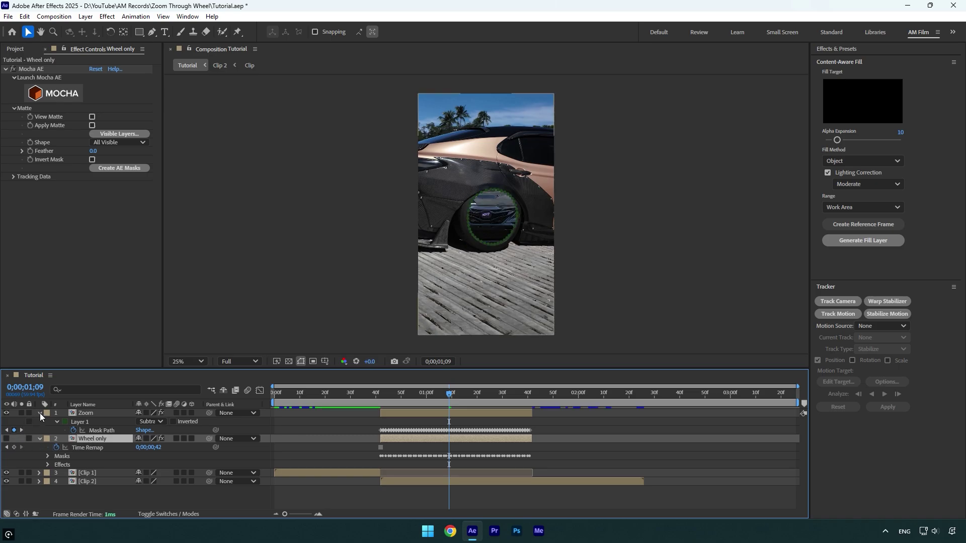
left_click(41, 412)
left_click(40, 421)
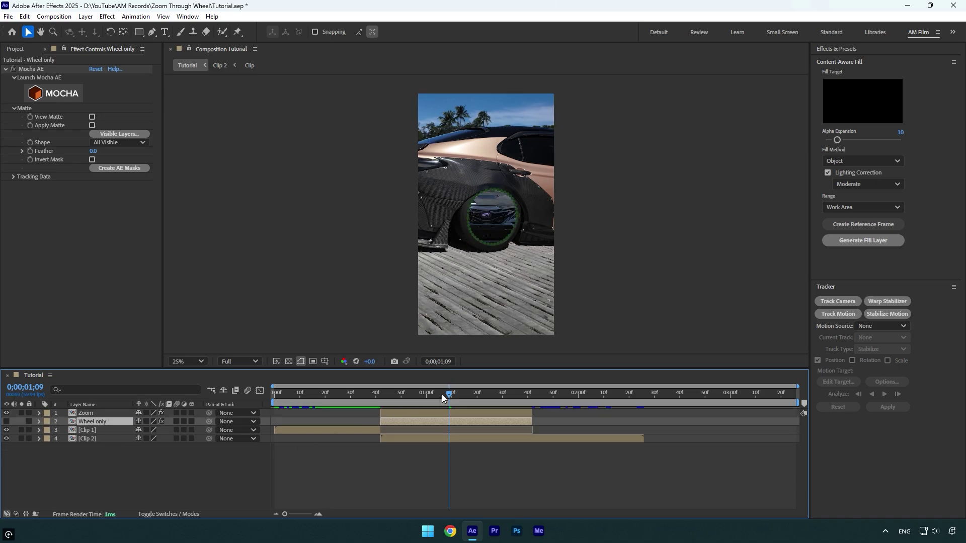
Step: Create a Two-Node 35mm Camera 1 and trim it from 0;00;00;42 to the Zoom layer's end
left_click_drag(442, 394, 381, 389)
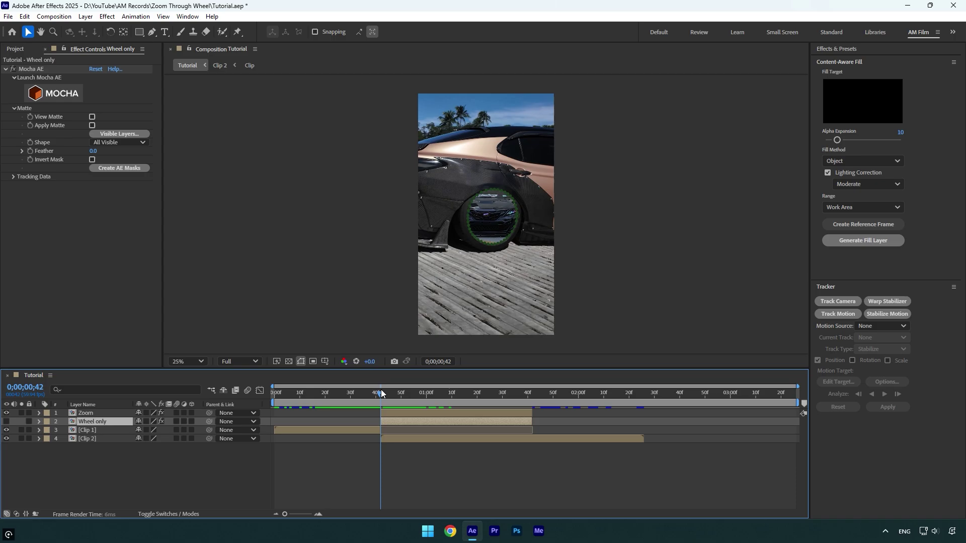
right_click(166, 474)
mouse_move(281, 345)
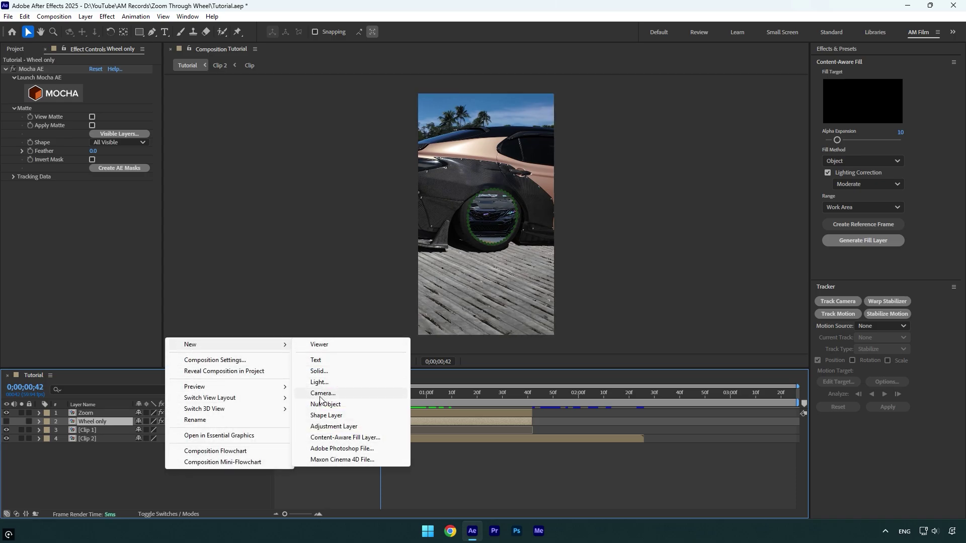
left_click(320, 397)
left_click(421, 172)
left_click(424, 198)
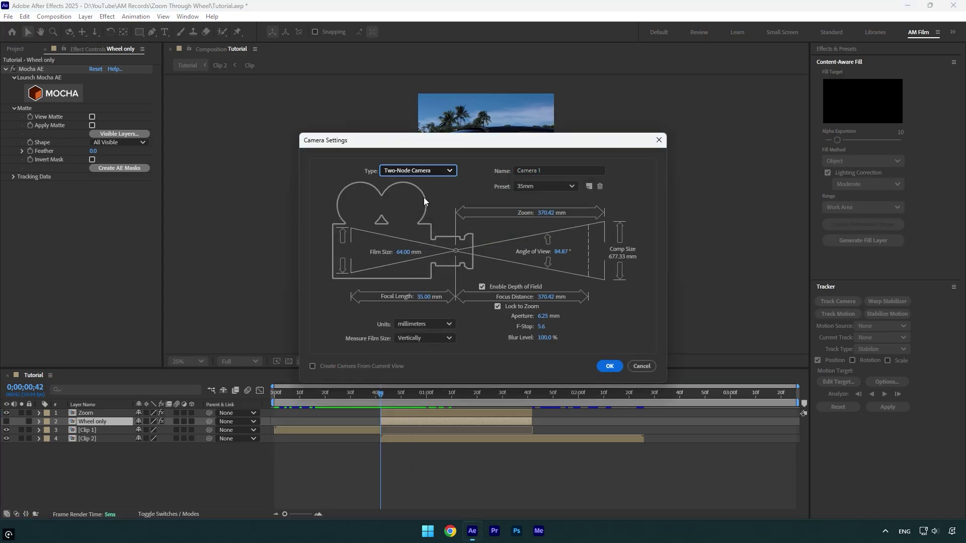
left_click(536, 186)
left_click(533, 267)
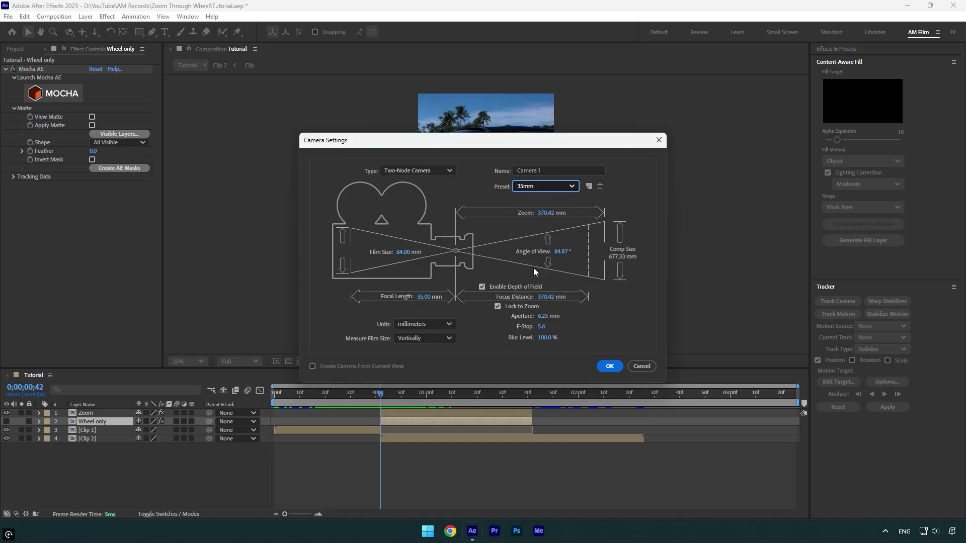
left_click(608, 367)
left_click_drag(275, 423, 381, 423)
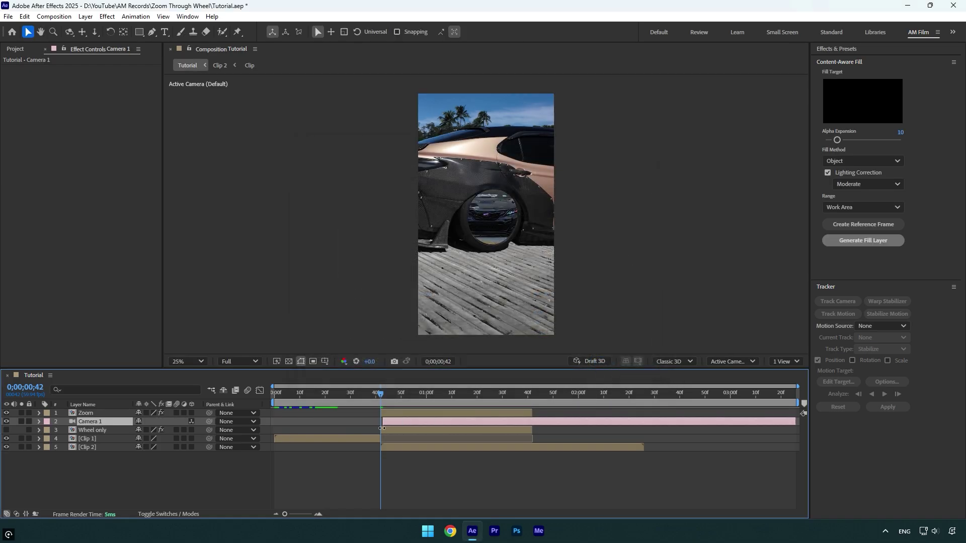
left_click_drag(797, 422, 535, 424)
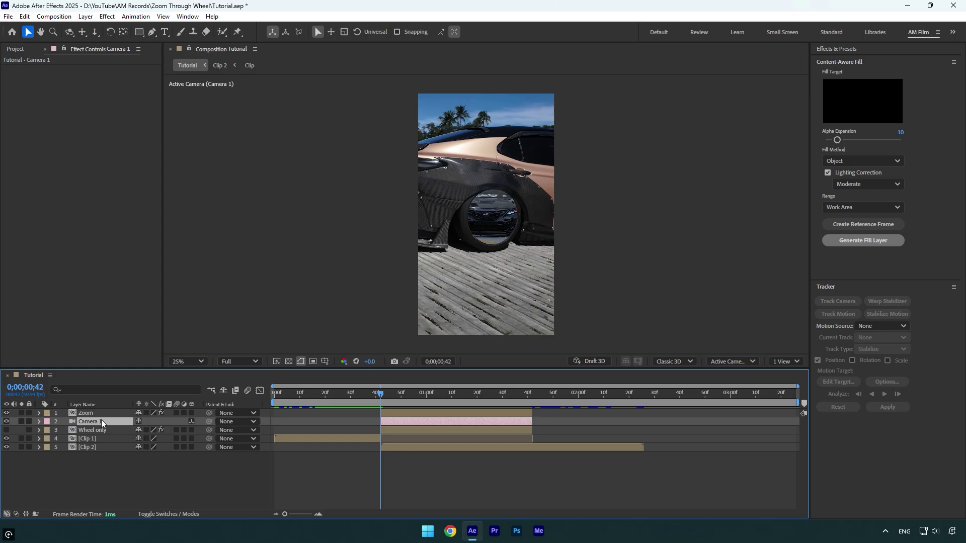
Step: Move Camera 1 to the top of the stack and make Zoom and Wheel only 3D
left_click_drag(99, 421, 98, 411)
left_click(89, 421)
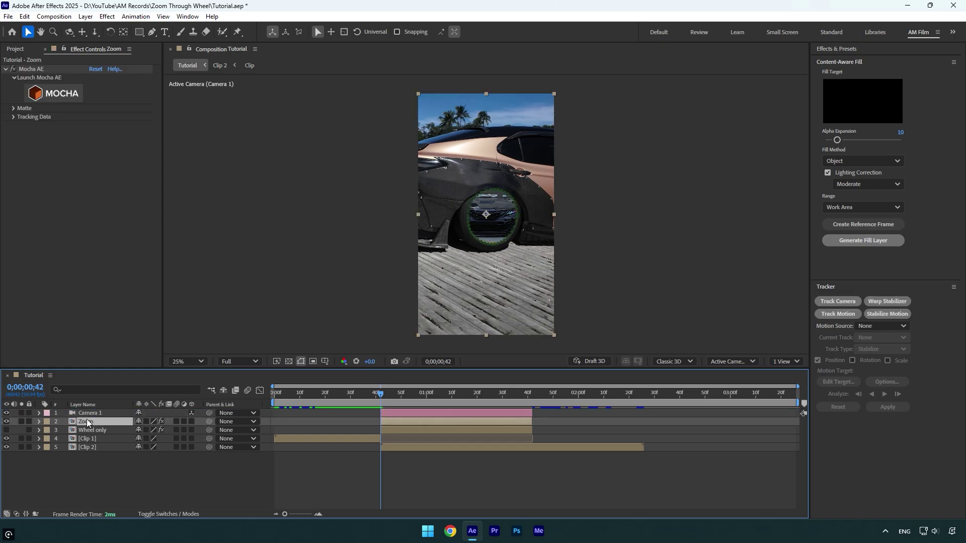
left_click(87, 430, "shift")
left_click(192, 424)
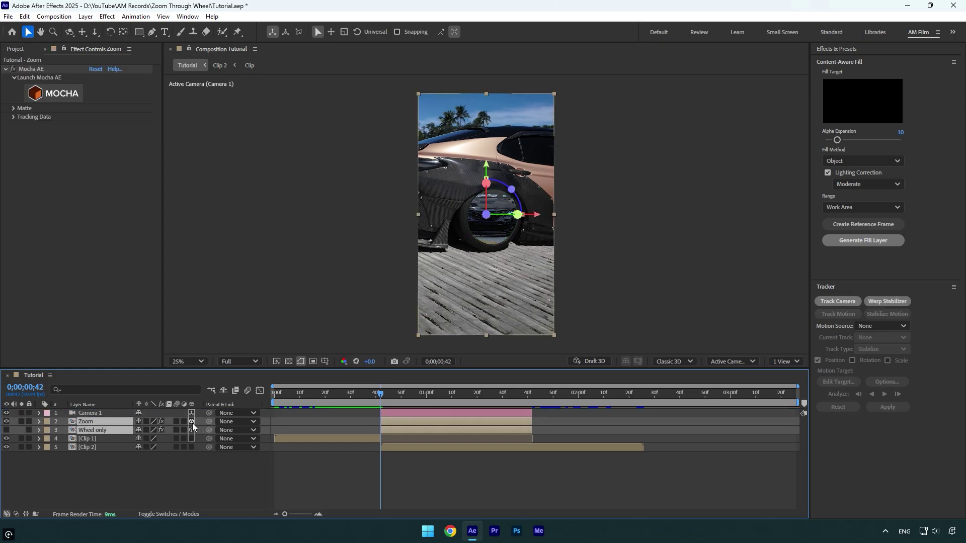
Step: Keyframe Camera 1's Point of Interest and Position at 0;00;00;42, showing only animated properties
left_click(80, 415)
left_click(39, 414)
left_click(46, 422)
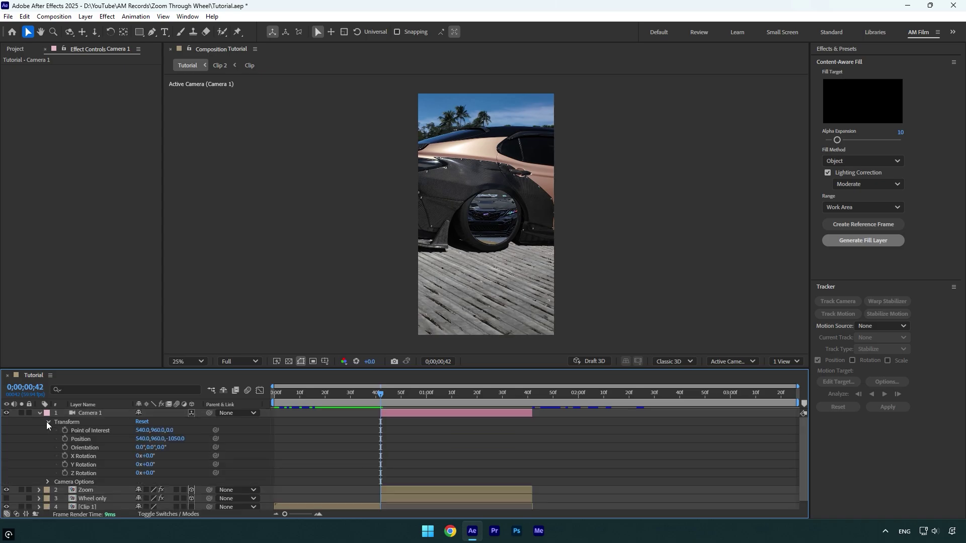
left_click(64, 430)
left_click(65, 438)
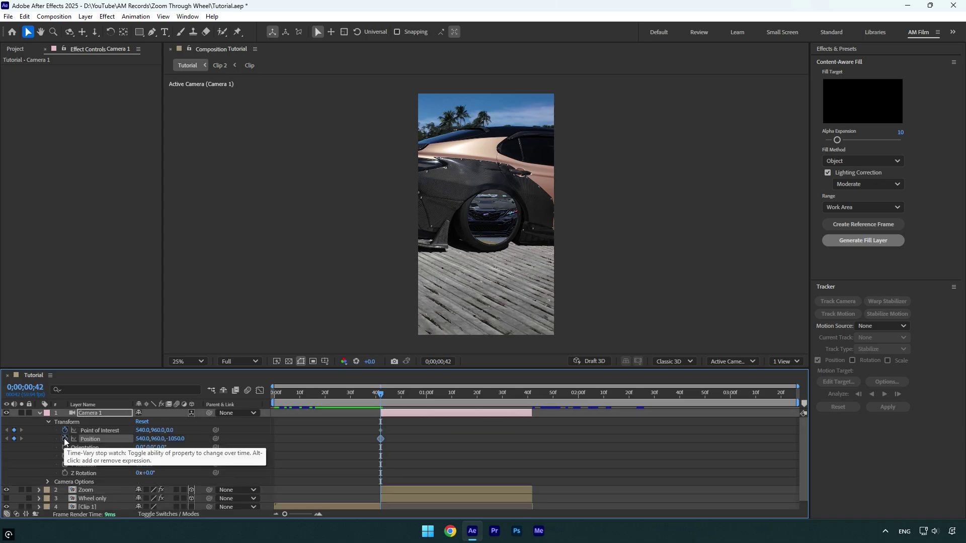
key("u")
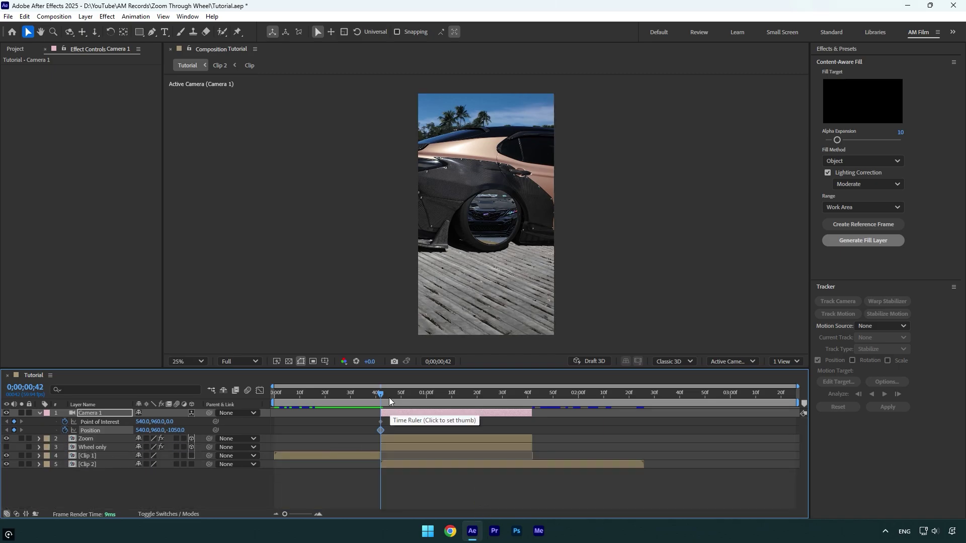
left_click_drag(388, 397, 530, 398)
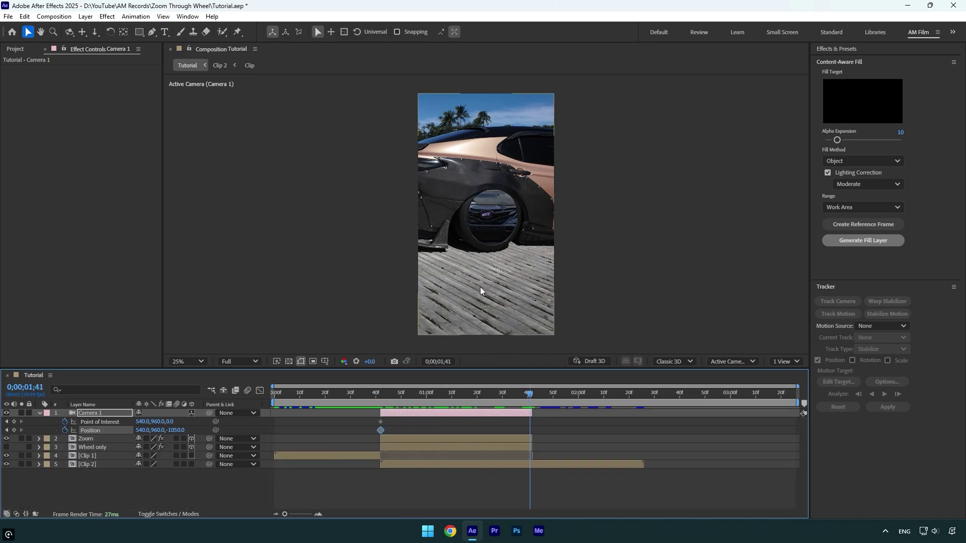
Step: Dolly Camera 1 through the wheel to Position 558.3,963.7,-902 at 0;00;01;41
key("c")
key("c")
key("c")
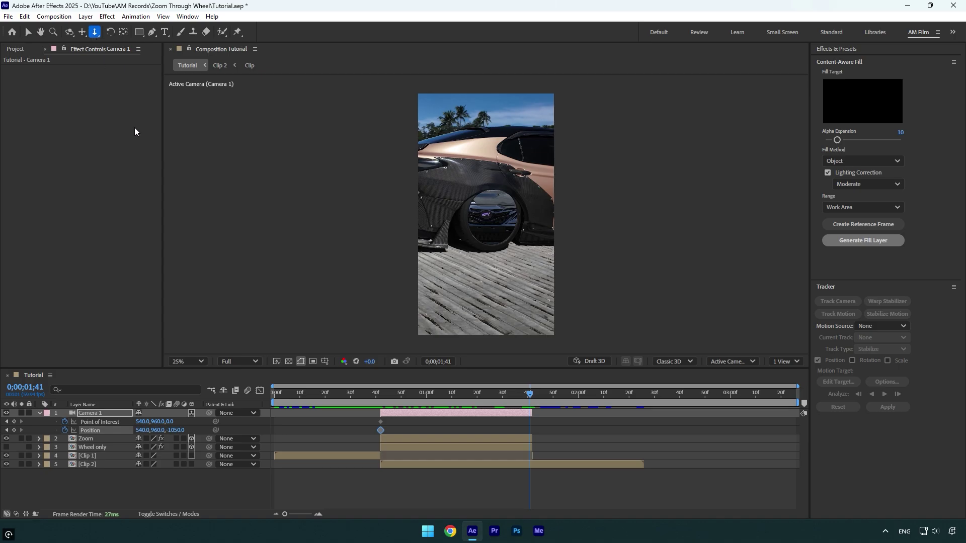
mouse_move(486, 219)
left_mouse_down()
mouse_move(490, 200)
mouse_move(491, 212)
left_mouse_up()
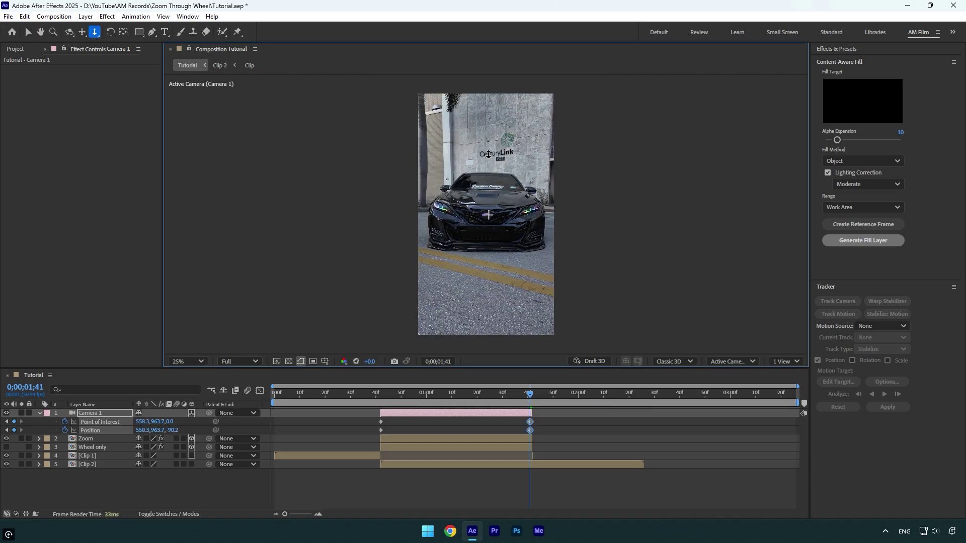
key("v")
Step: Easy-ease all four camera keyframes, lengthen the start influence for a late acceleration, then preview
left_click_drag(557, 417, 370, 433)
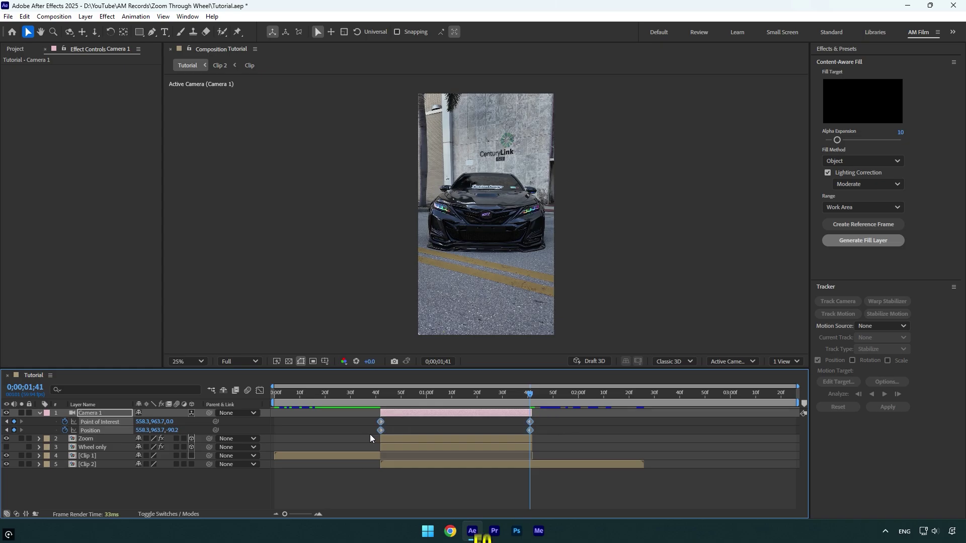
key("F9")
left_click(262, 391)
right_click(334, 442)
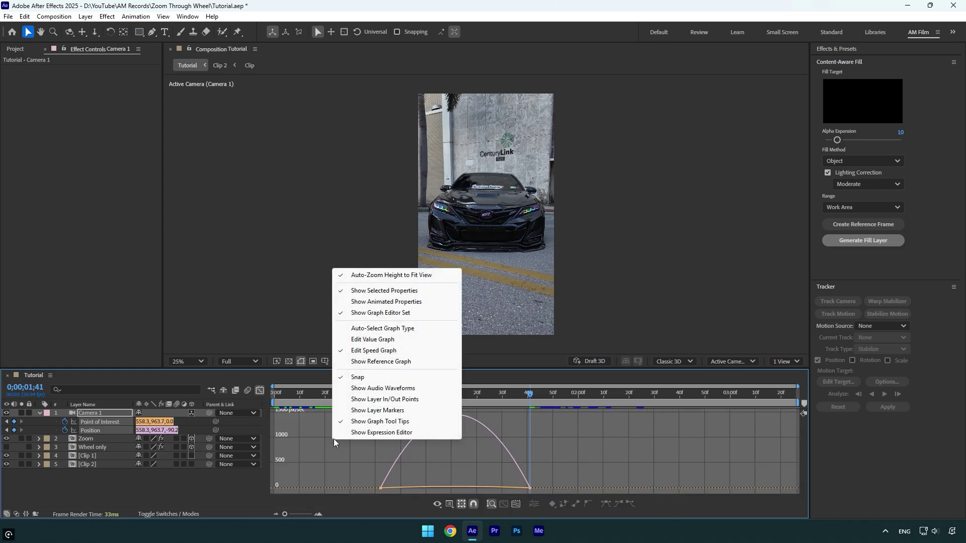
left_click(374, 352)
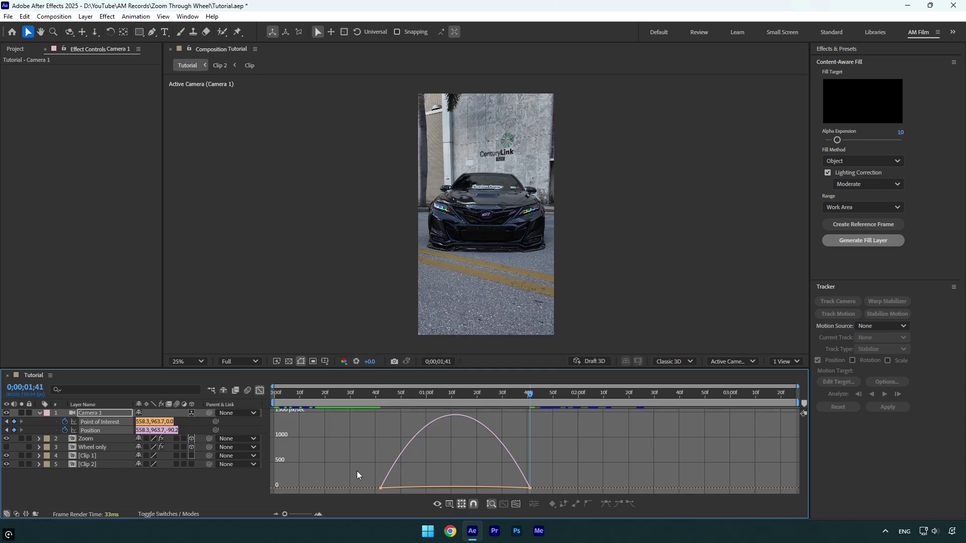
left_click_drag(357, 471, 432, 484)
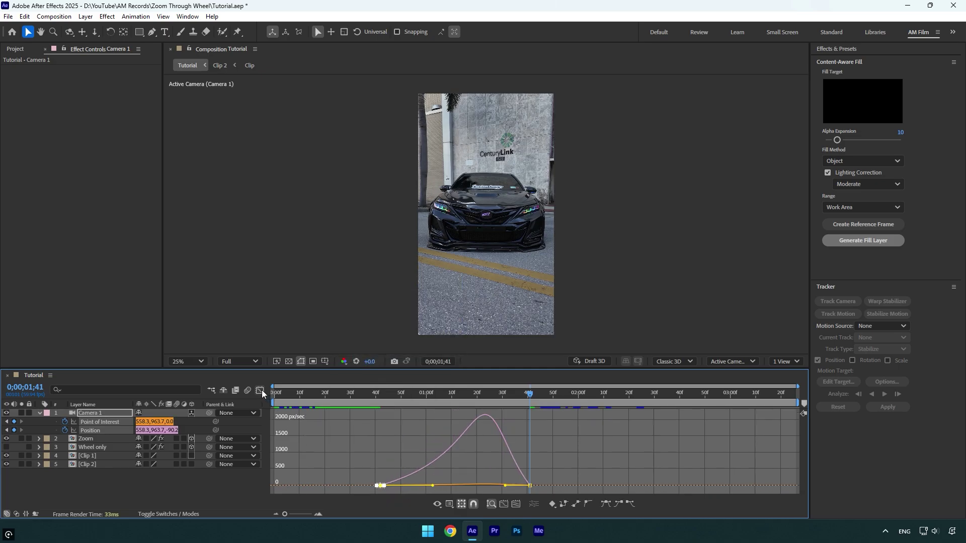
left_click(262, 390)
left_click_drag(383, 400, 328, 397)
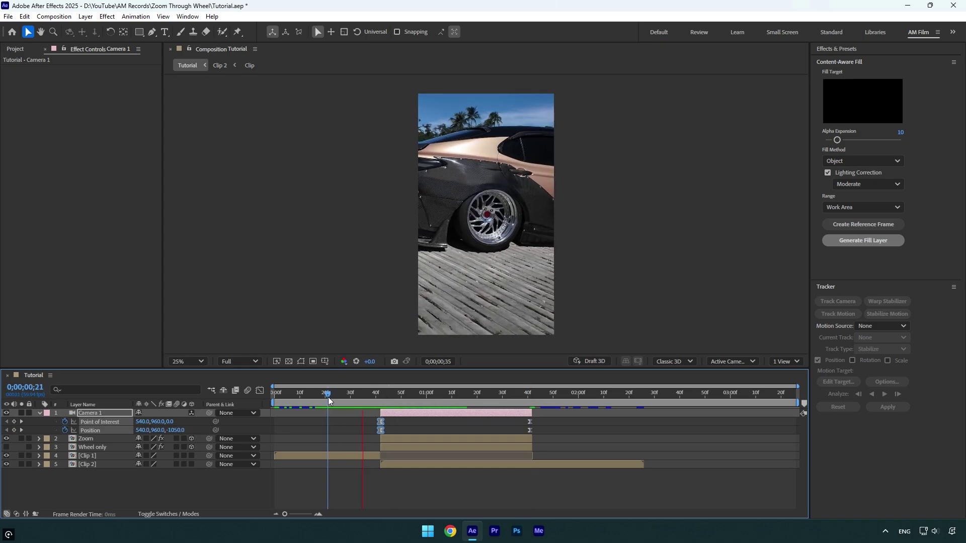
key("space")
Step: Show Wheel only and ease its Position from 540,960,0 at 0;00;00;42 to 540,1462,0 at 0;00;01;11
left_click(361, 397)
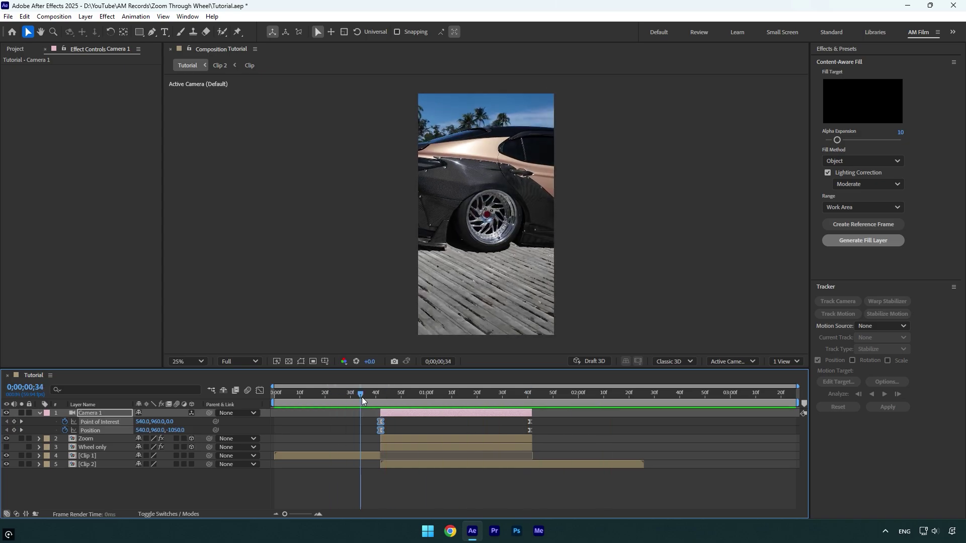
left_click_drag(361, 397, 381, 400)
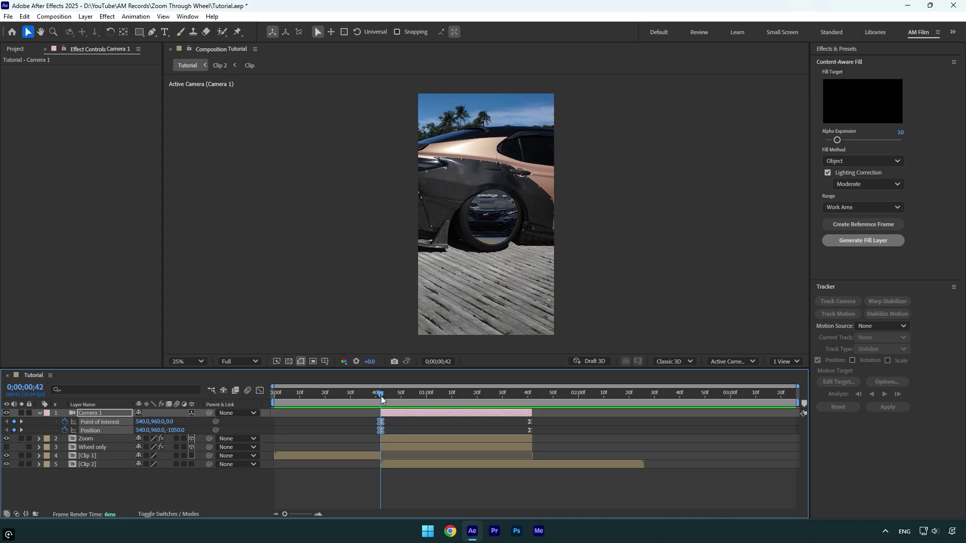
left_click(6, 447)
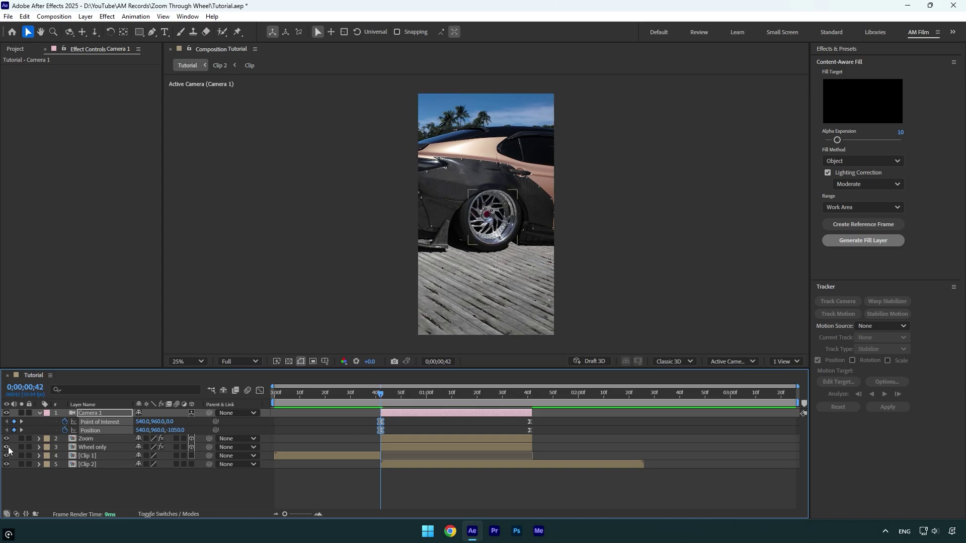
left_click(80, 450)
key("p")
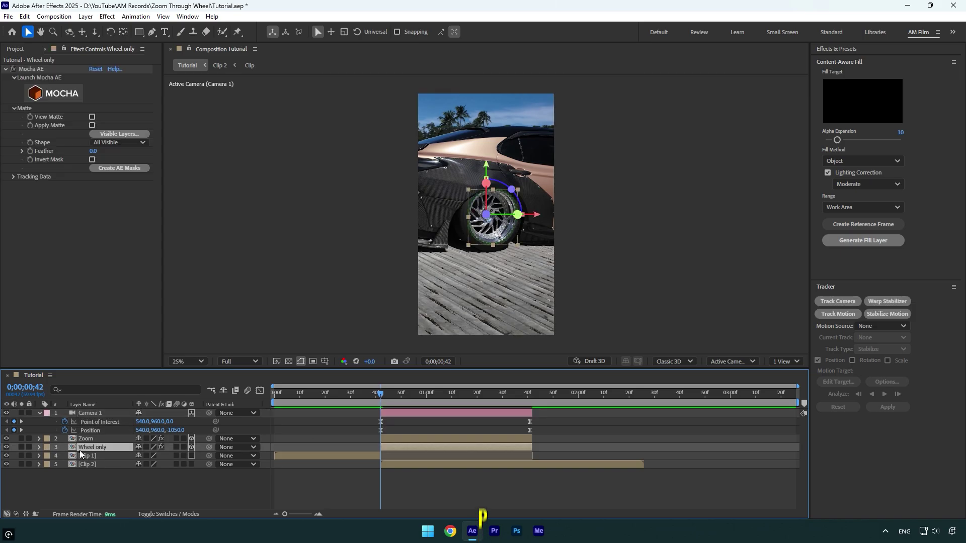
left_click(64, 455)
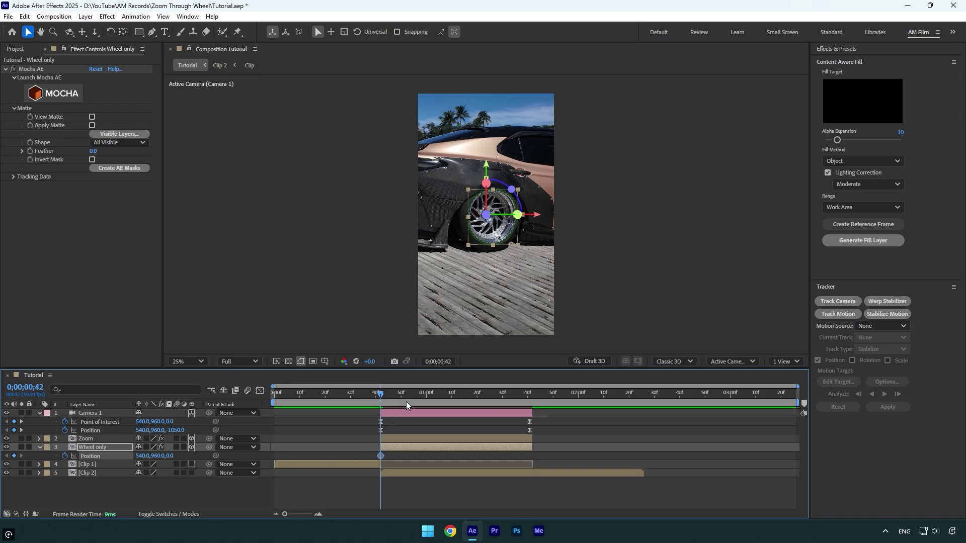
left_click_drag(407, 405, 455, 395)
left_click_drag(164, 456, 360, 464)
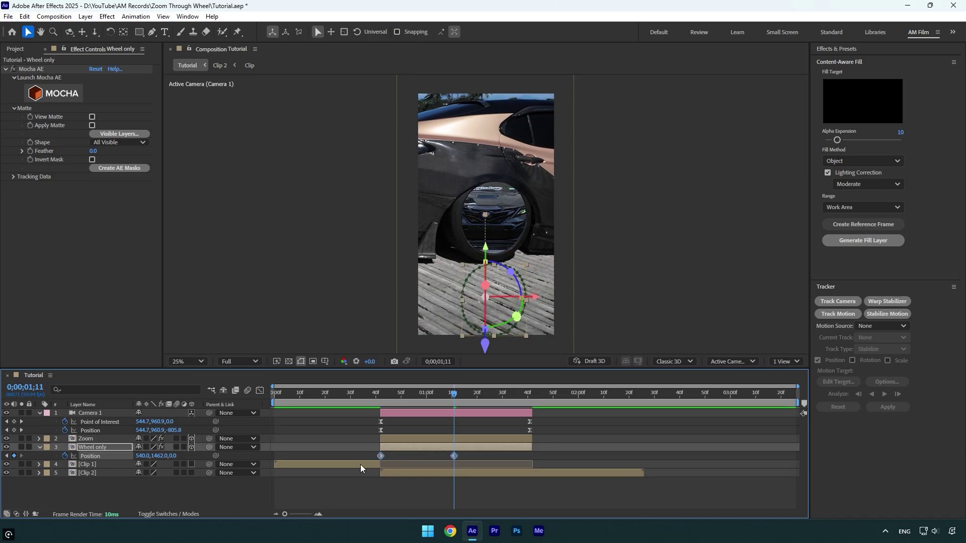
key("F9")
Step: Cut the wheel's first Position keyframe influence to about 6% for an abrupt drop, previewing the result
left_click(317, 393)
key("space")
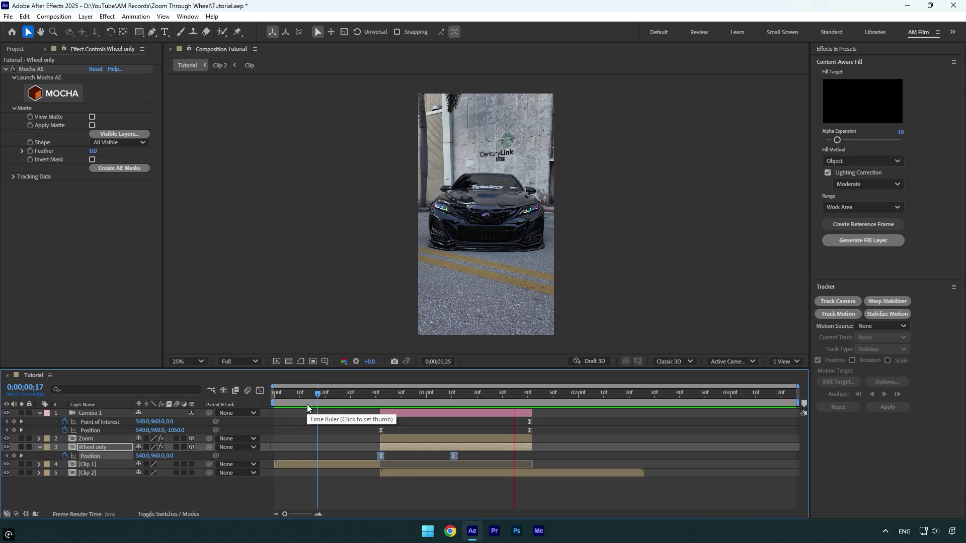
key("space")
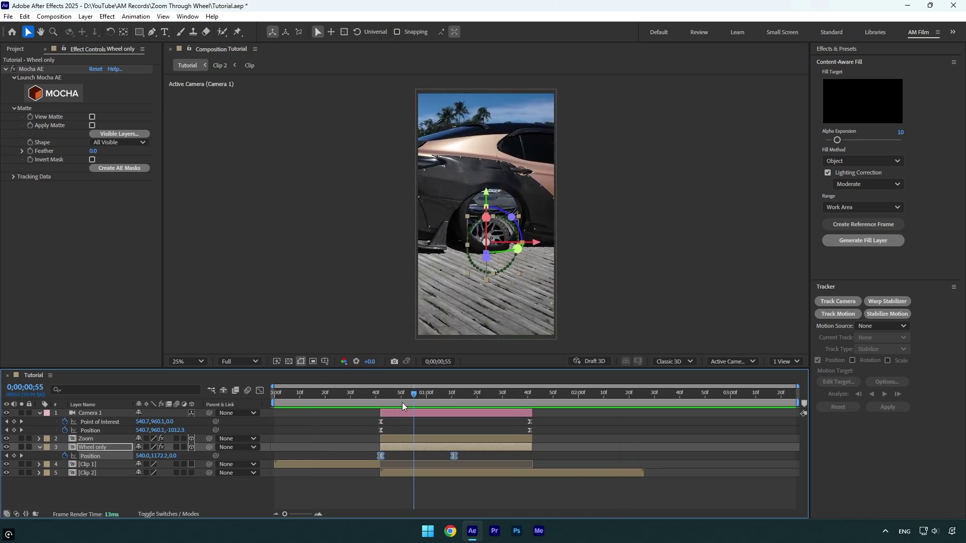
left_click(260, 390)
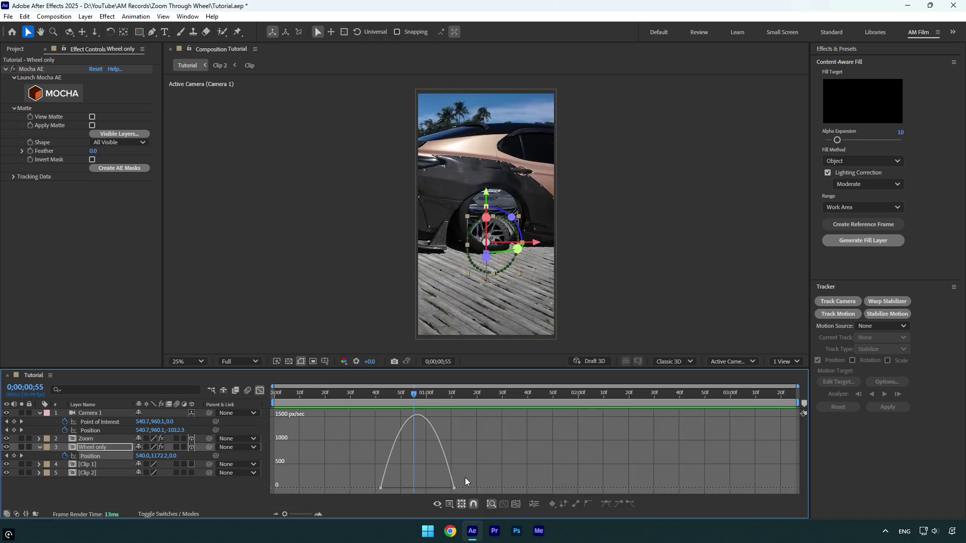
left_click(455, 487)
left_click_drag(417, 488, 383, 493)
left_click(260, 391)
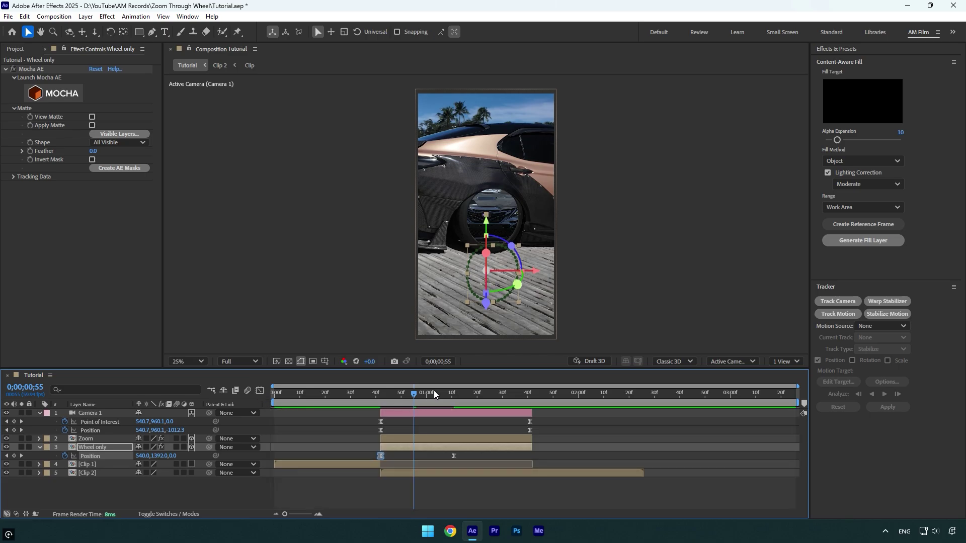
key("space")
left_click(328, 393)
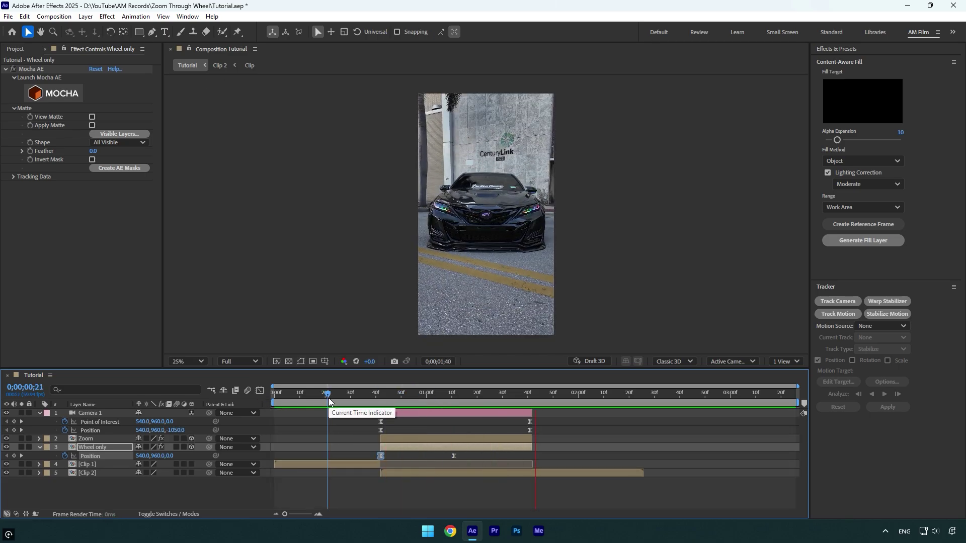
Step: Enable motion blur on the Zoom and Wheel only layers and for the composition
left_click_drag(329, 400, 381, 399)
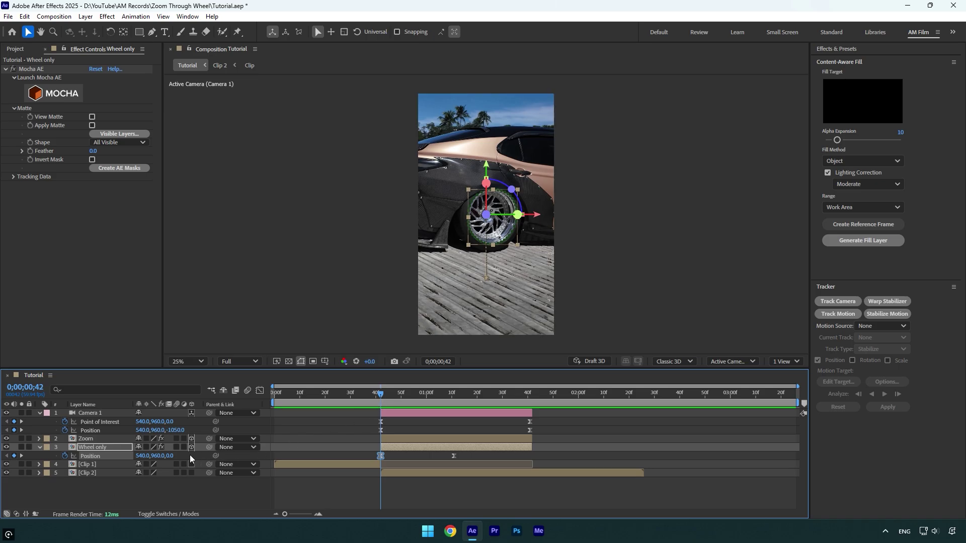
left_click(177, 440)
left_click(177, 448)
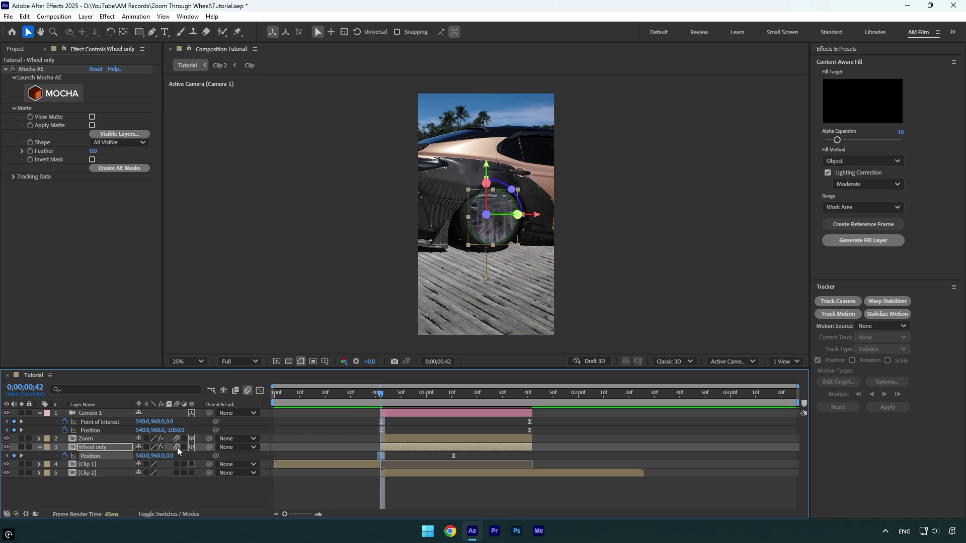